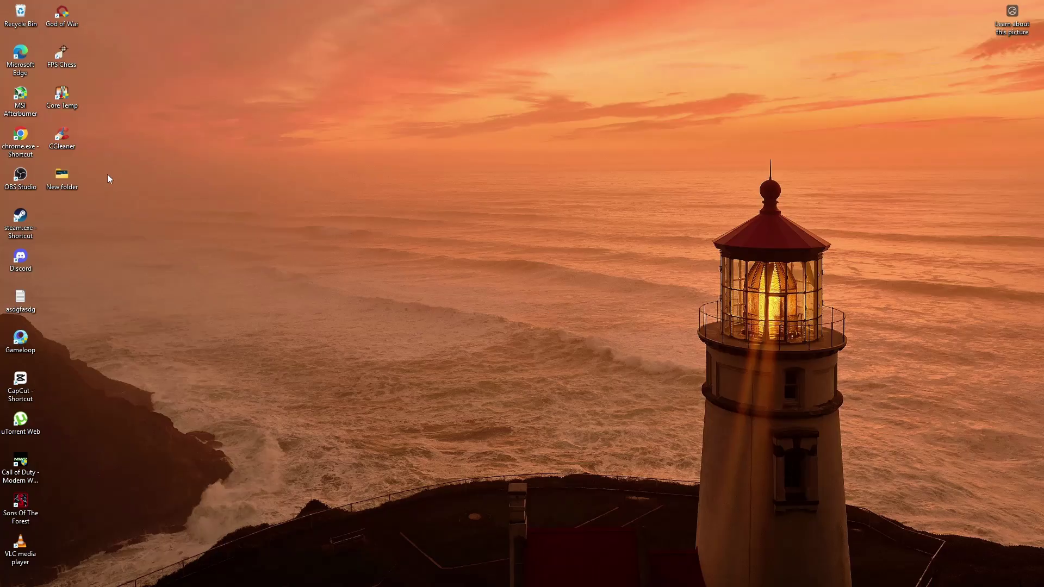
# - Move the CCleaner shortcut from the top-left column to the desktop centre, then deselect it
pyautogui.moveTo(99, 155); pyautogui.dragTo(363, 222)
pyautogui.moveTo(569, 266); pyautogui.dragTo(566, 269)
pyautogui.click(497, 279)
pyautogui.click(523, 574)
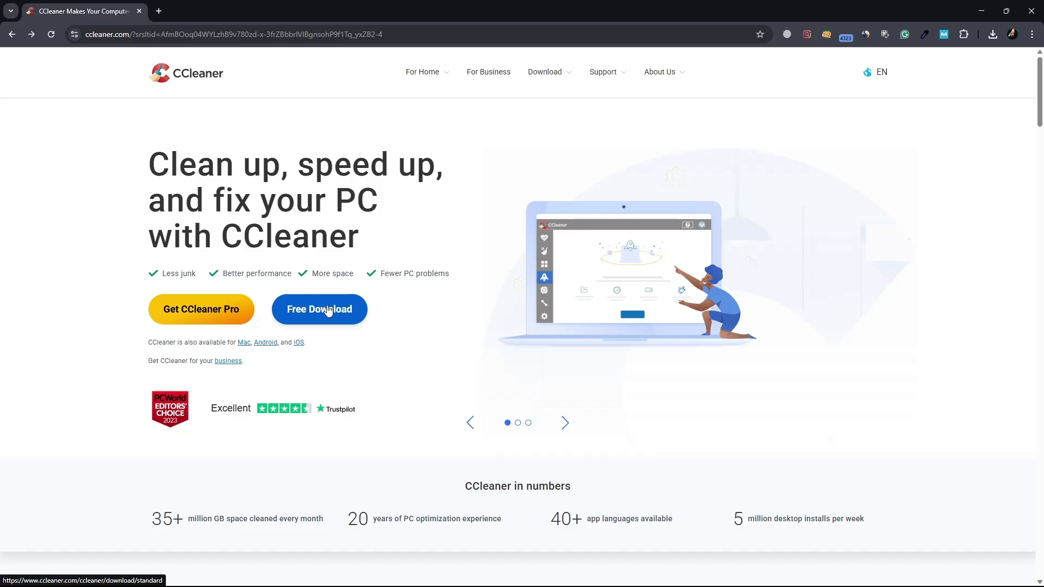
pyautogui.click(972, 12)
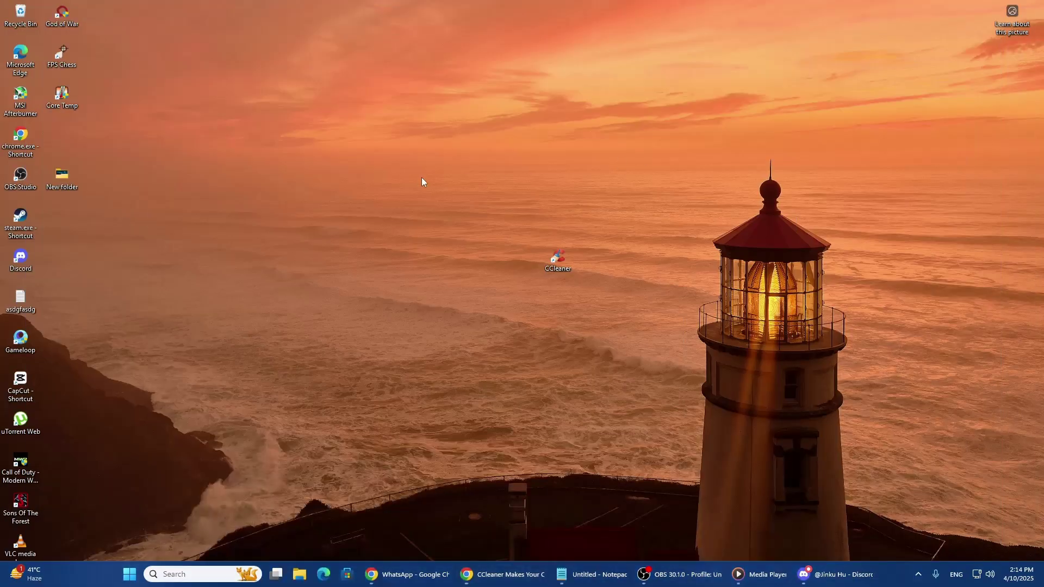
# - Launch CCleaner, decline the CCleaner Browser offer and dismiss the Professional Trial dialog
pyautogui.doubleClick(537, 254)
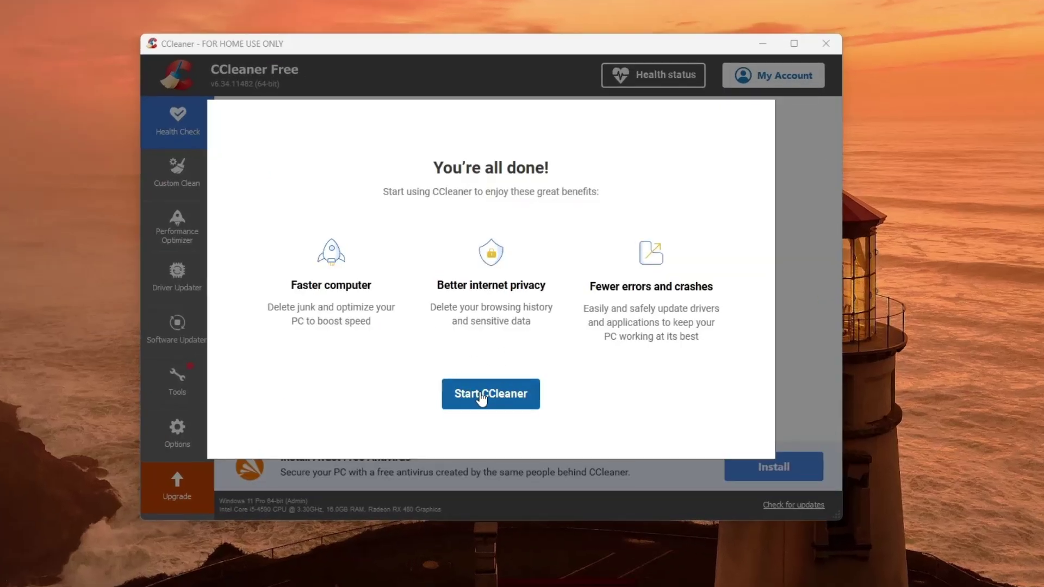
pyautogui.click(481, 396)
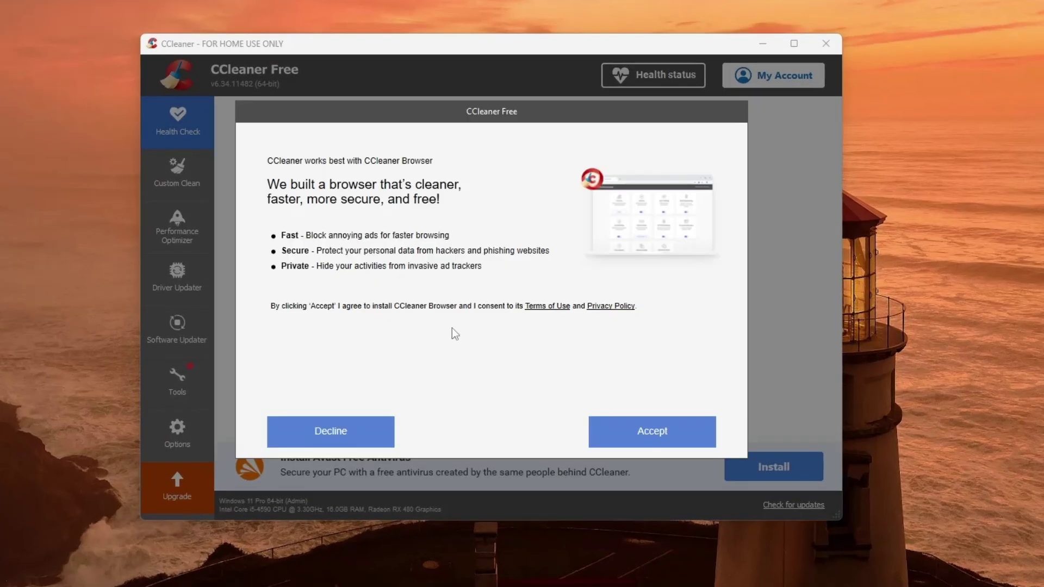
pyautogui.click(403, 430)
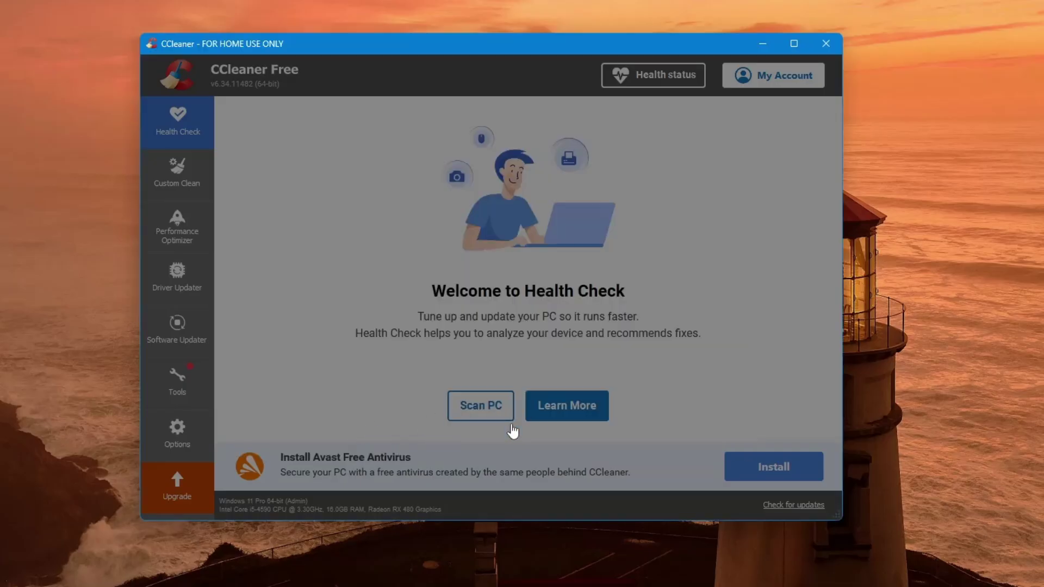
pyautogui.click(174, 234)
pyautogui.click(730, 141)
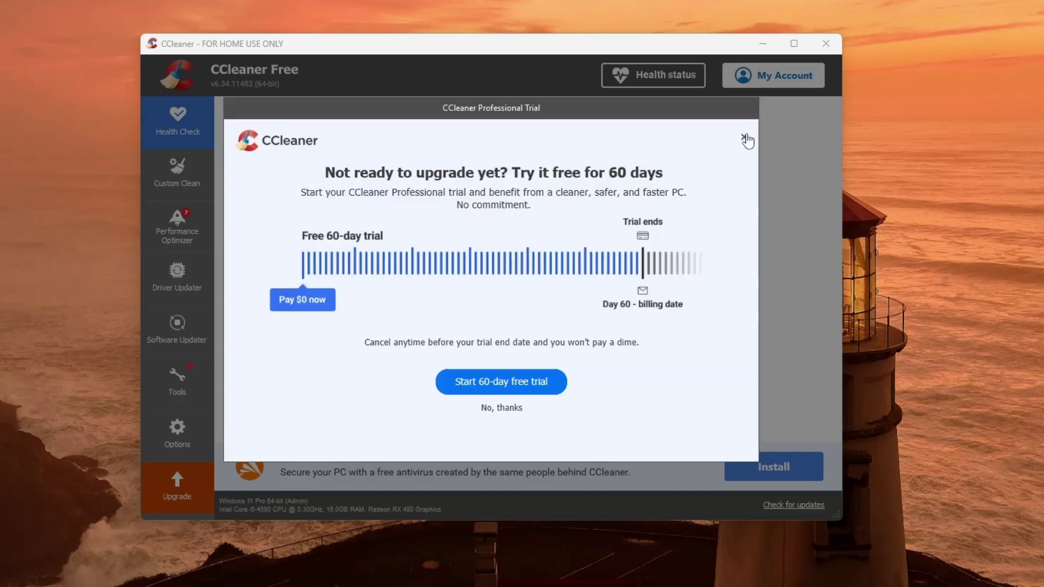
pyautogui.click(743, 137)
# - Open Tools > Duplicate Finder and match by Content, unticking Name and Modified date
pyautogui.click(181, 380)
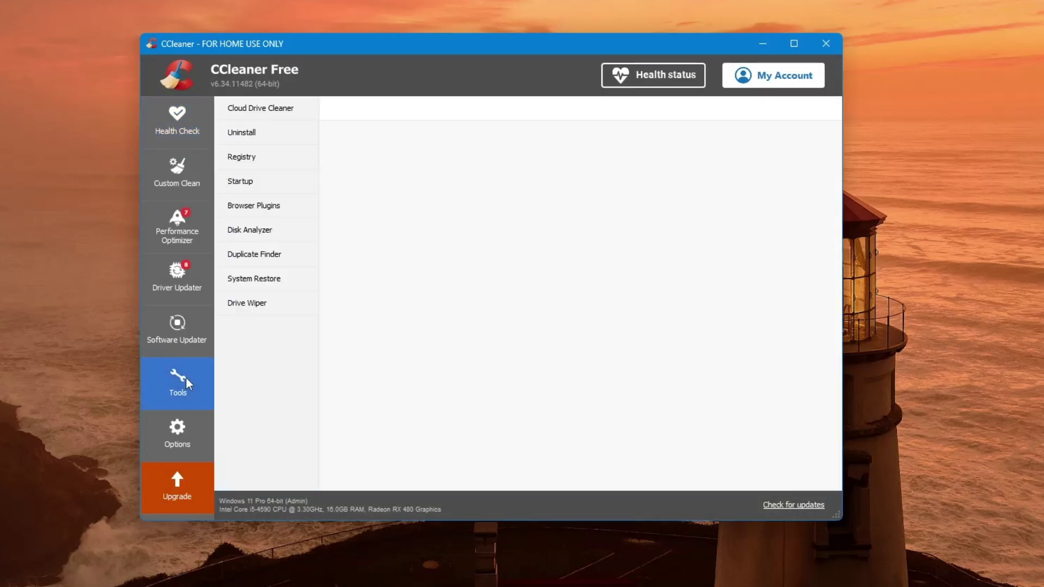
pyautogui.click(269, 254)
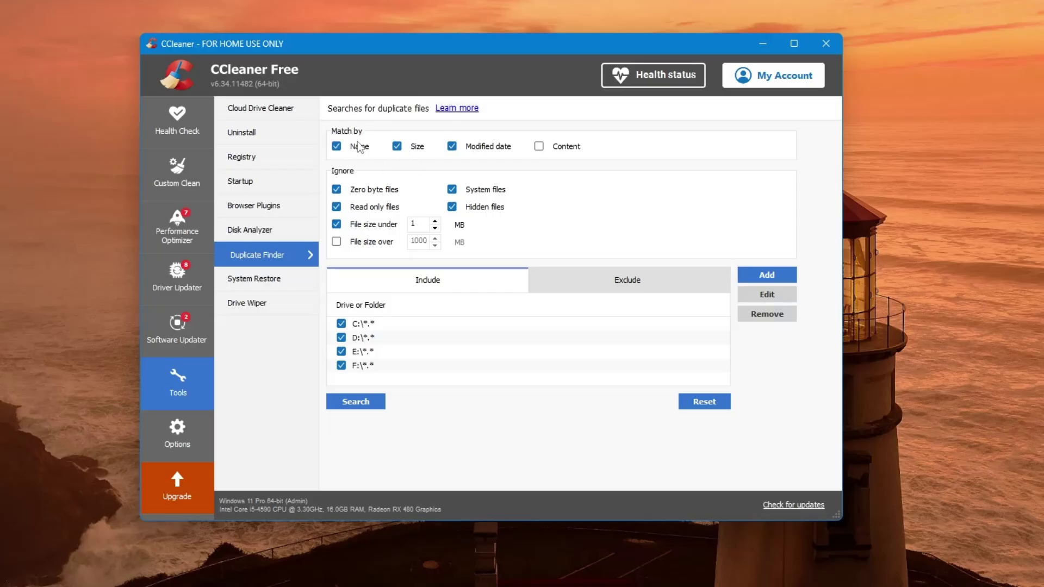
pyautogui.click(539, 146)
pyautogui.click(450, 148)
pyautogui.click(356, 145)
# - Add the Desktop's New folder as an included location in the Duplicate Finder
pyautogui.click(767, 276)
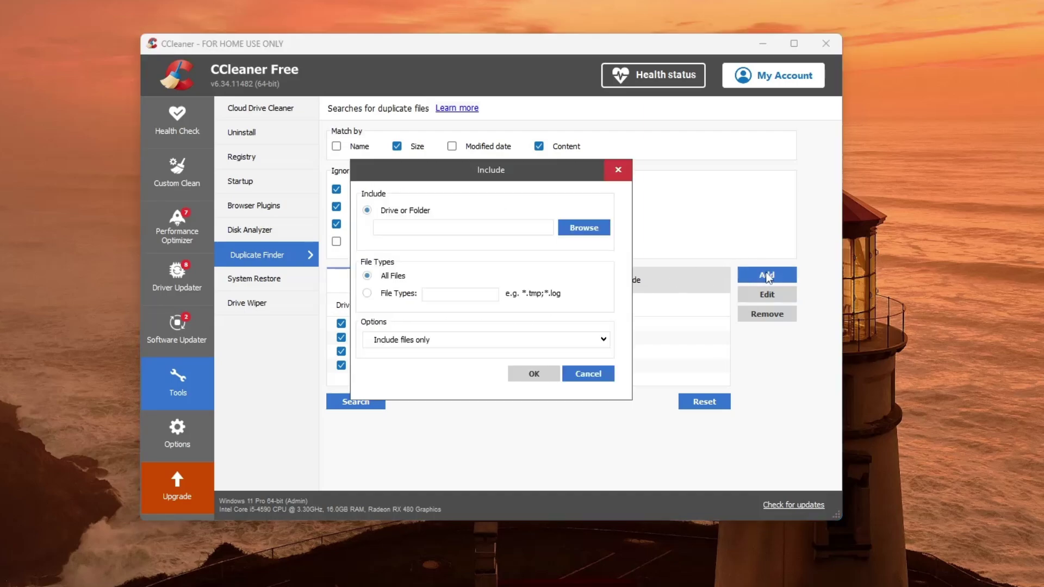
pyautogui.click(586, 228)
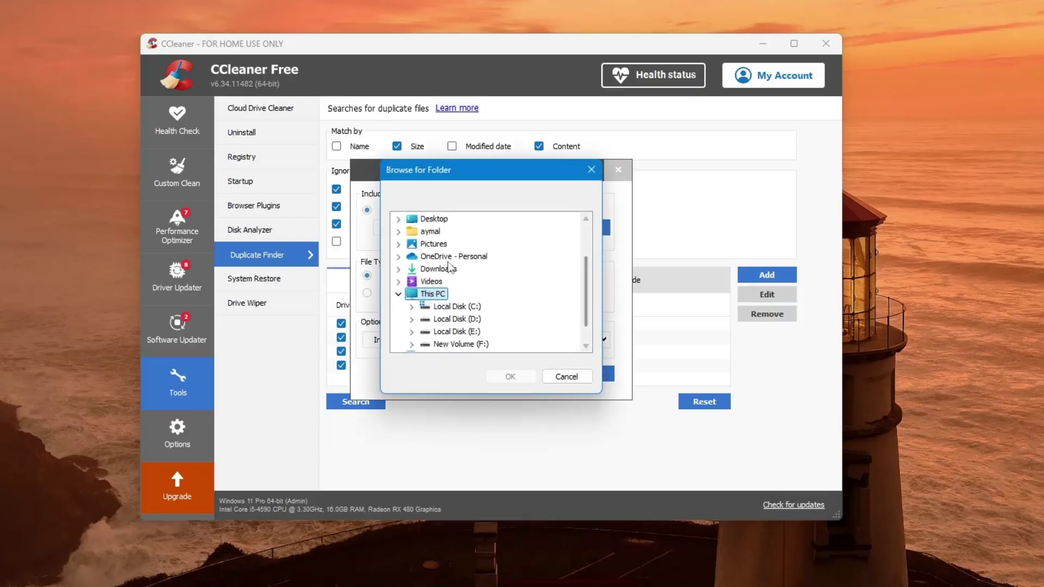
pyautogui.scroll(-1, 469, 281)
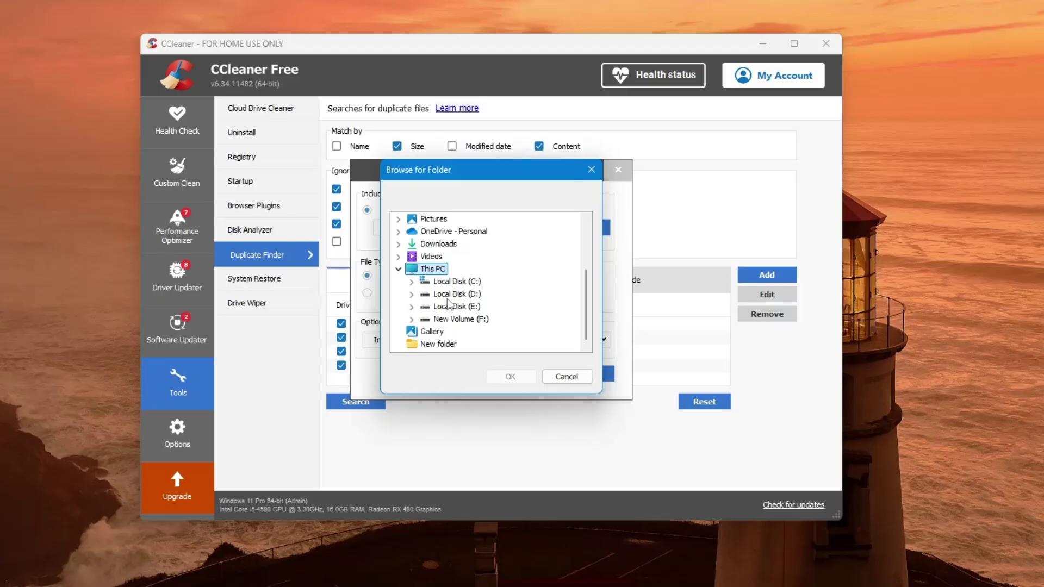
pyautogui.scroll(2, 448, 303)
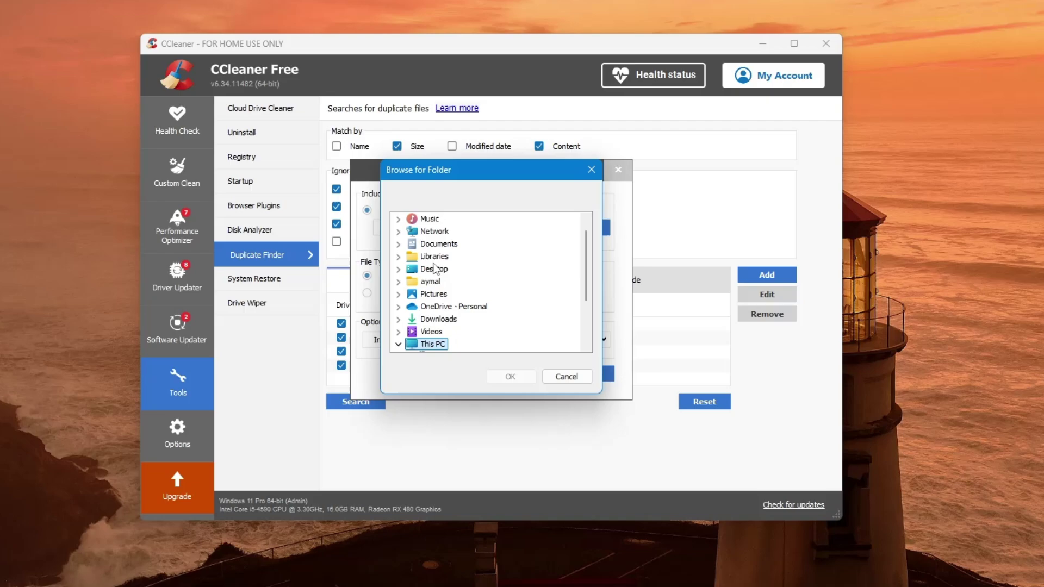
pyautogui.click(399, 269)
pyautogui.click(448, 281)
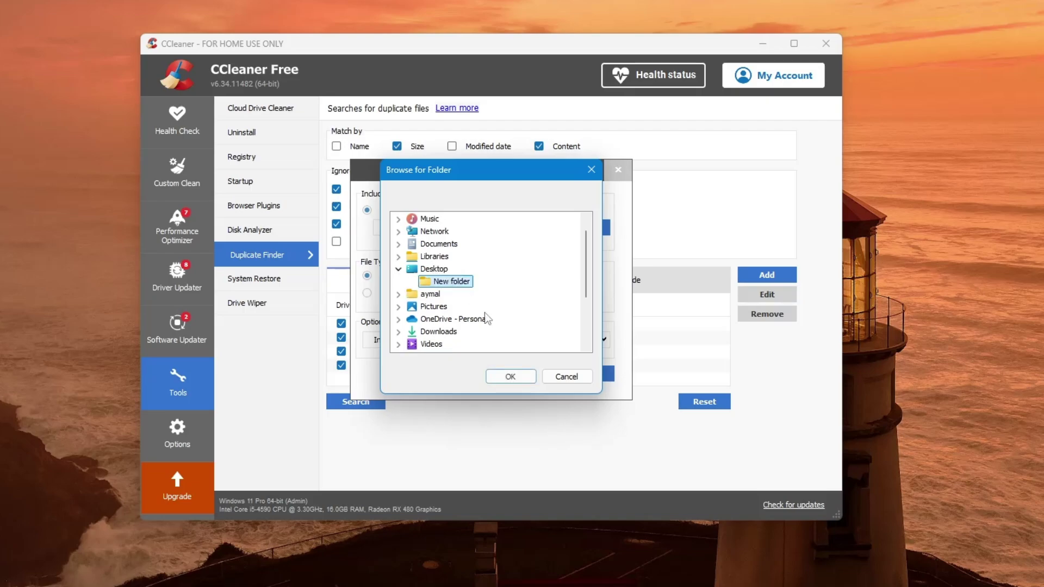
pyautogui.click(514, 376)
pyautogui.click(523, 374)
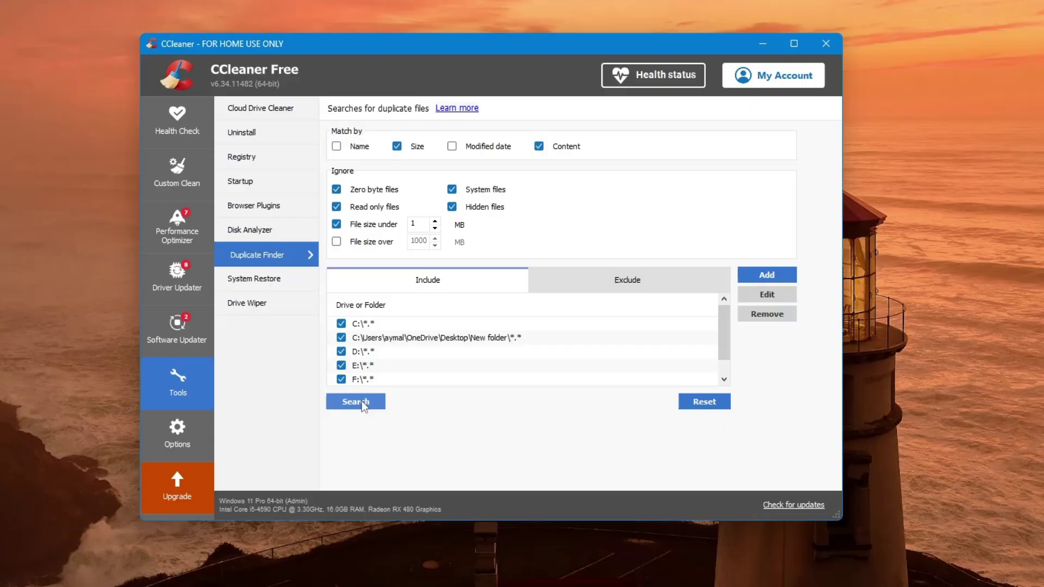
# - Untick drives D:, E: and F:, then start the duplicate search
pyautogui.click(343, 378)
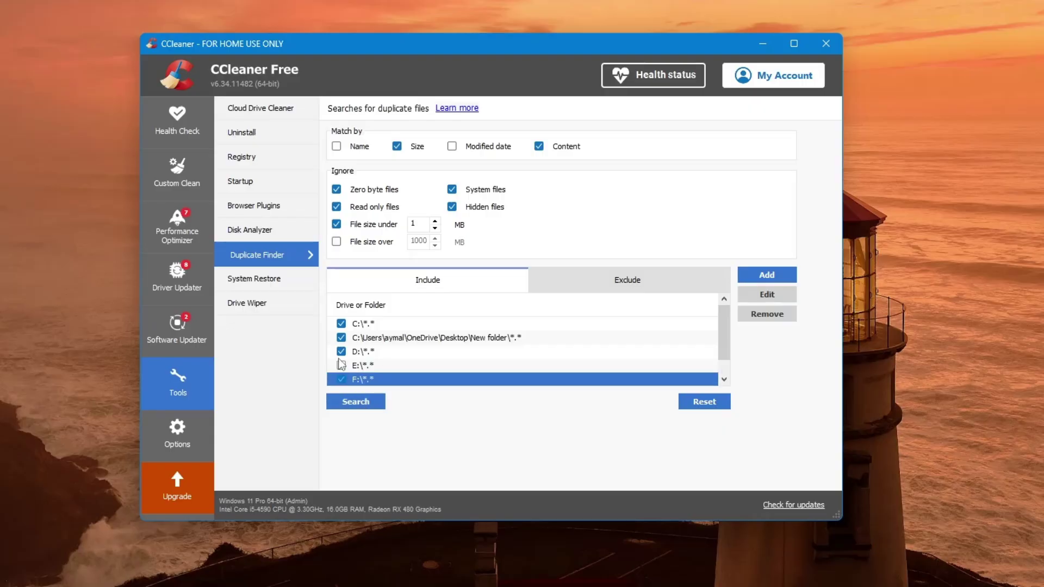
pyautogui.click(341, 352)
pyautogui.click(342, 365)
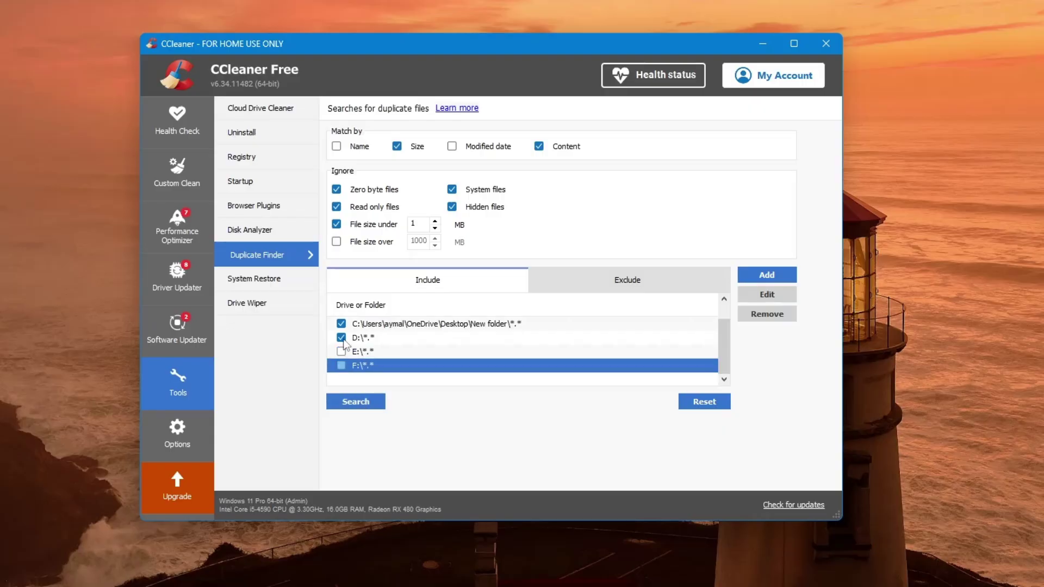
pyautogui.click(341, 338)
pyautogui.click(356, 402)
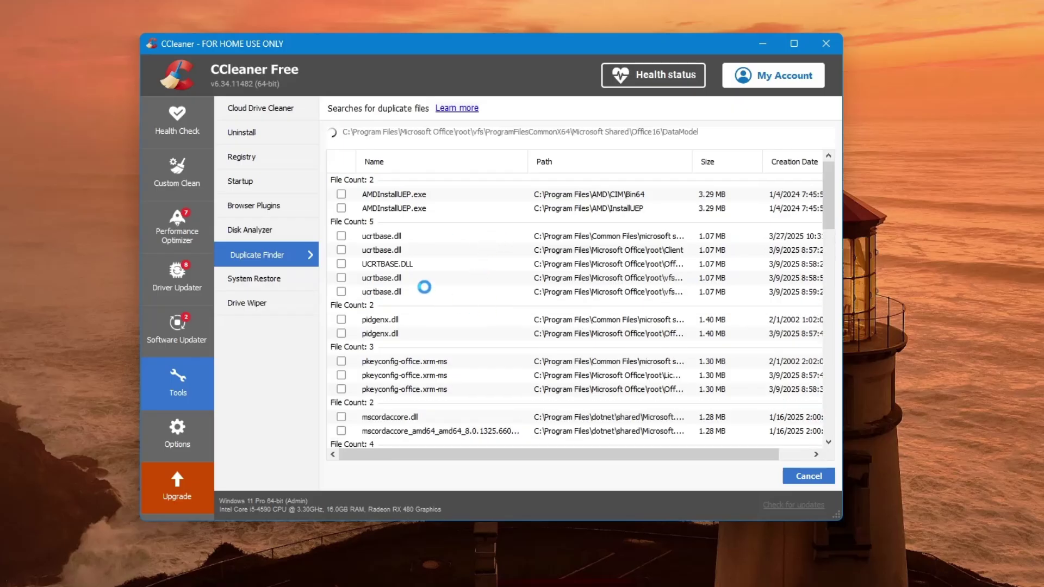
# - Scroll through the duplicate groups as the running scan keeps adding them
pyautogui.scroll(-6, 436, 207)
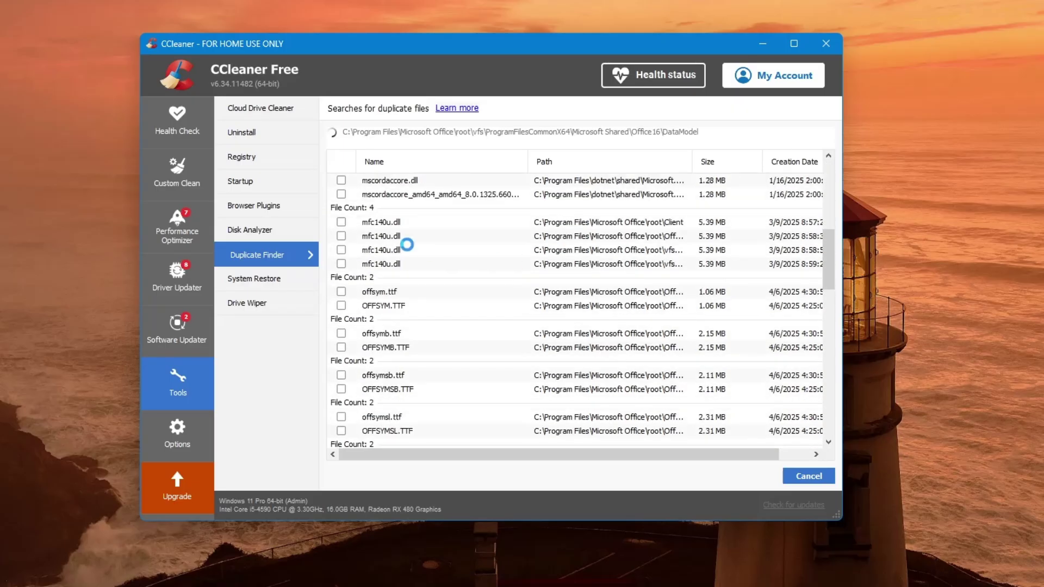
pyautogui.scroll(-10, 571, 226)
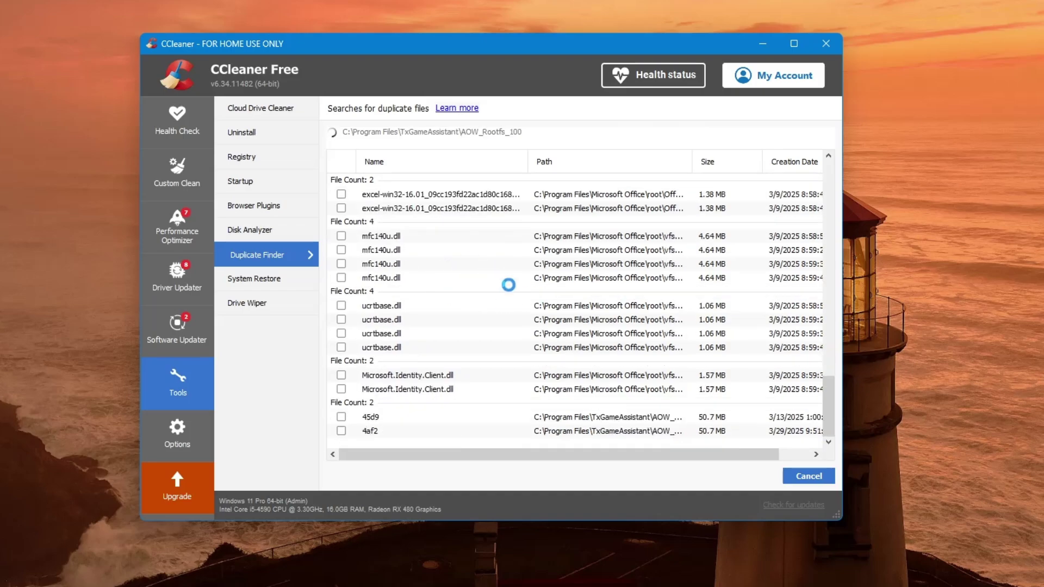
pyautogui.scroll(-1, 451, 294)
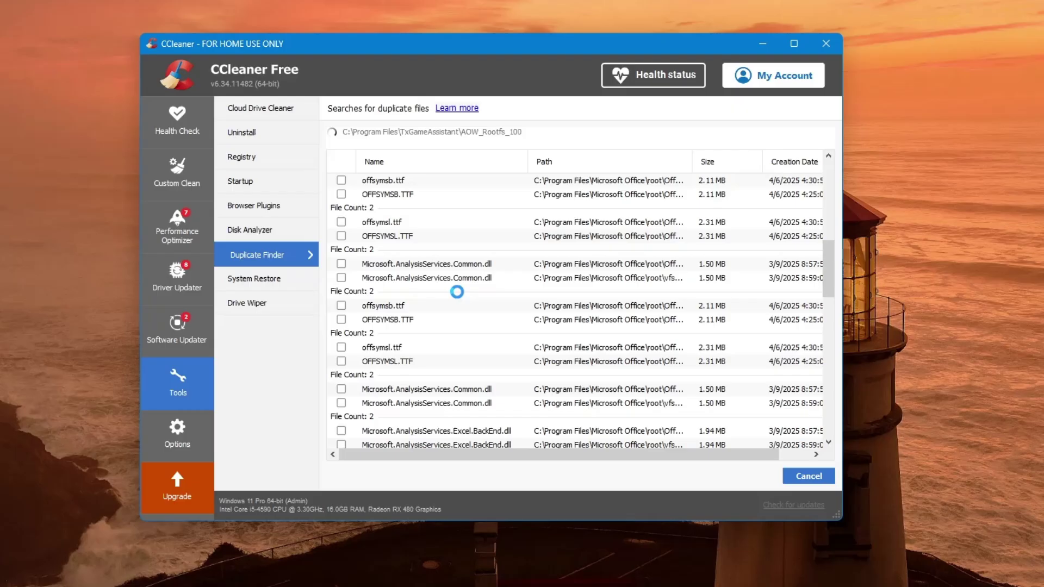
pyautogui.scroll(5, 457, 292)
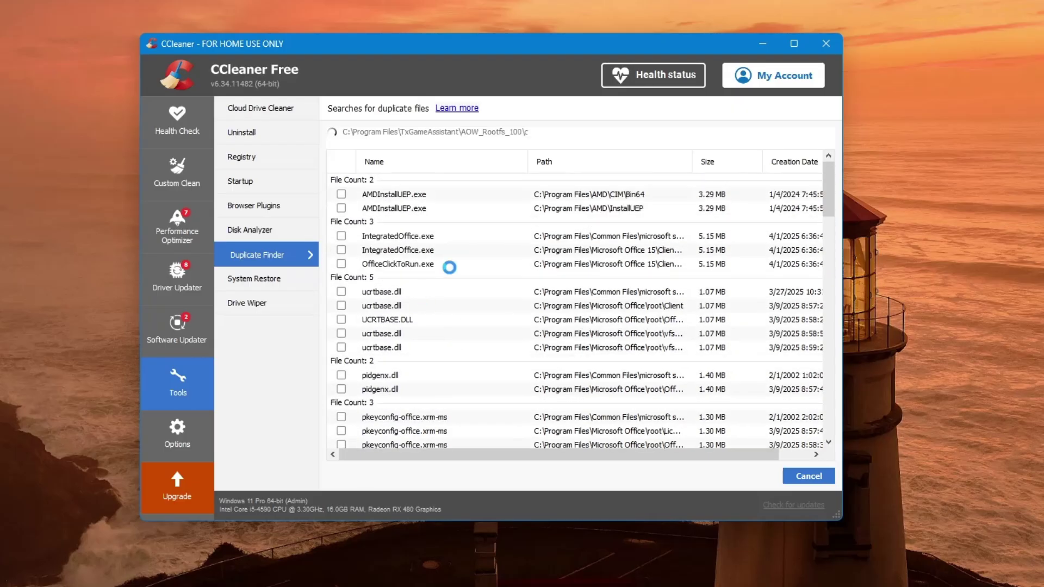
pyautogui.scroll(-1, 542, 240)
pyautogui.scroll(-15, 473, 246)
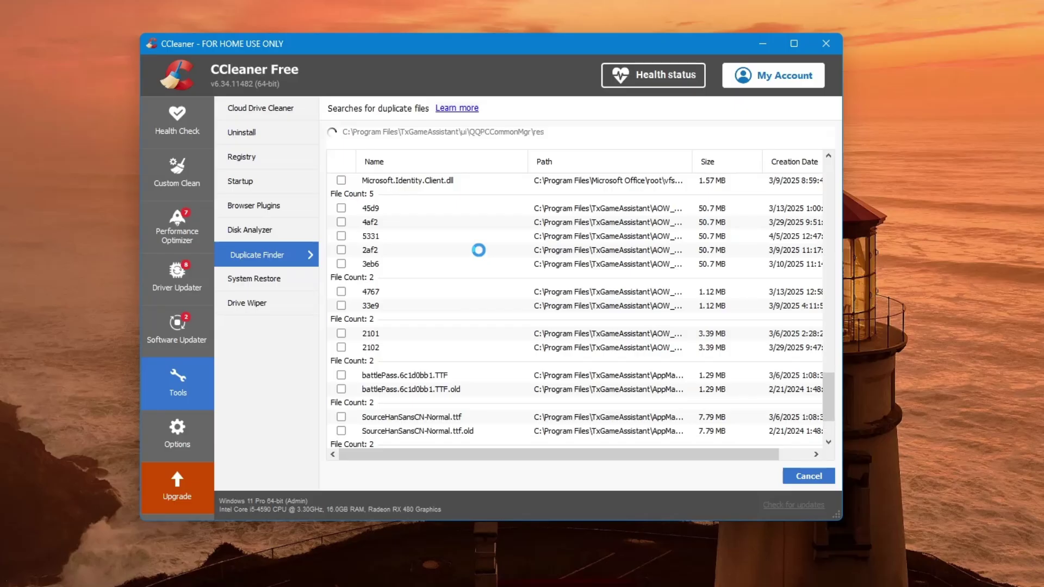
pyautogui.scroll(-7, 478, 251)
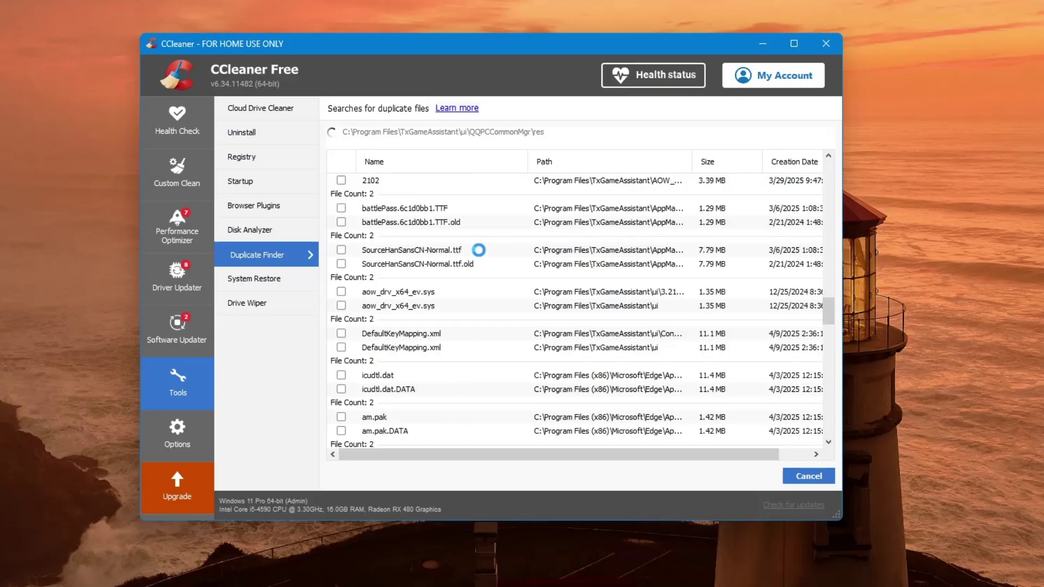
pyautogui.scroll(-2, 464, 283)
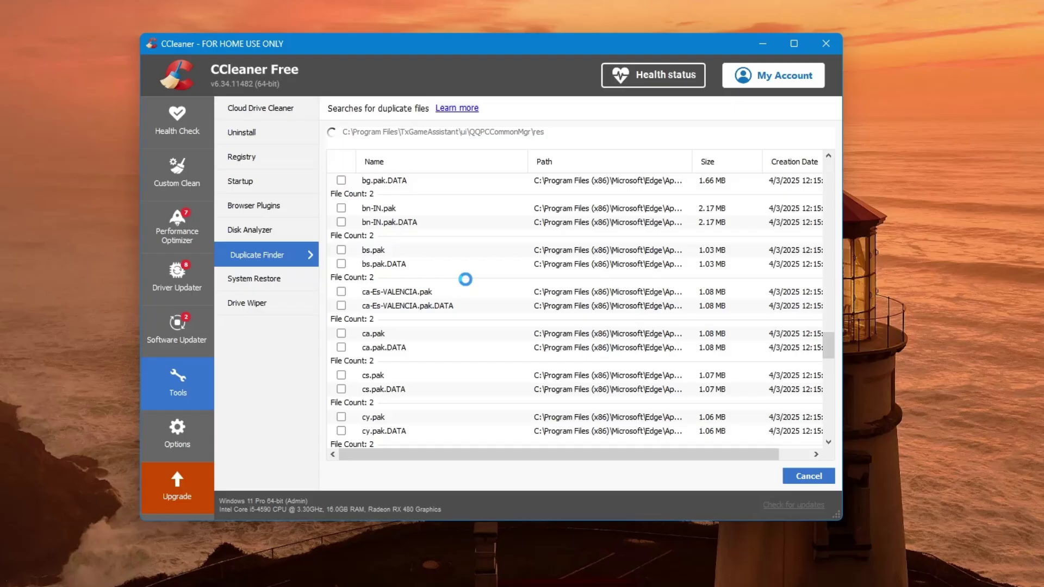
pyautogui.scroll(5, 463, 272)
pyautogui.scroll(10, 463, 271)
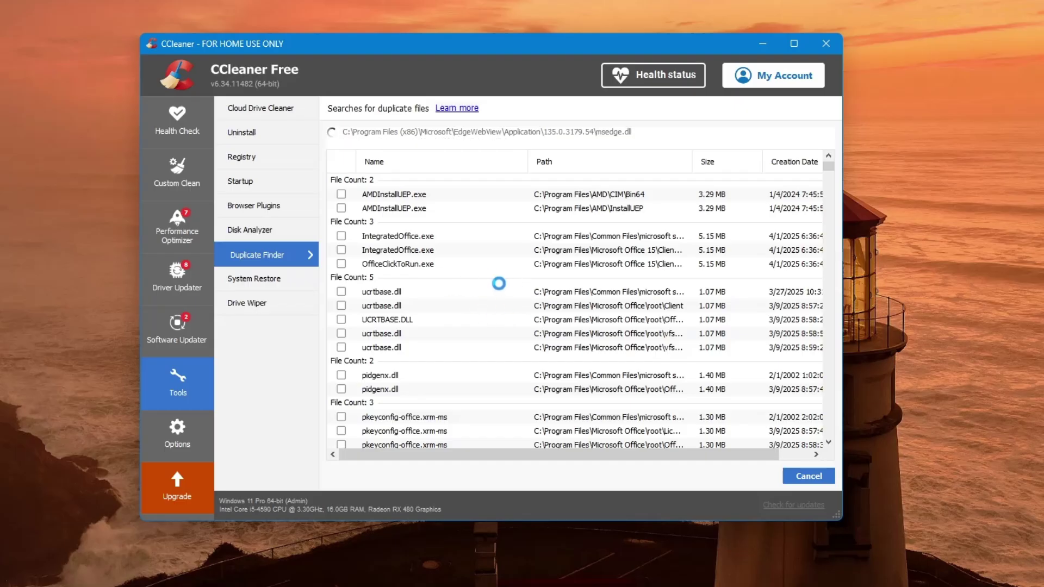
# - Cancel the running scan, confirm with Yes, and go back to the search settings
pyautogui.click(817, 477)
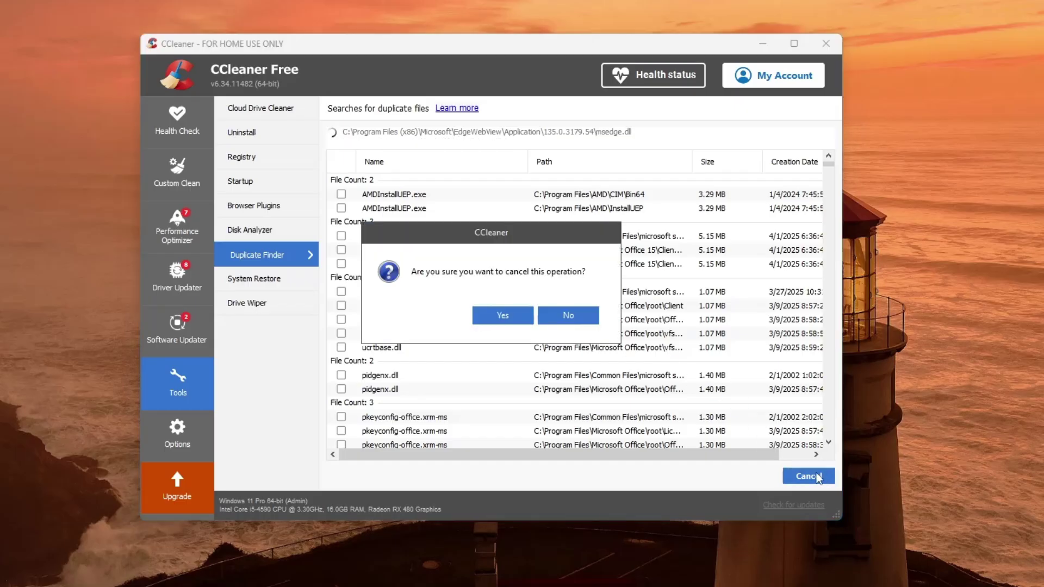
pyautogui.click(502, 314)
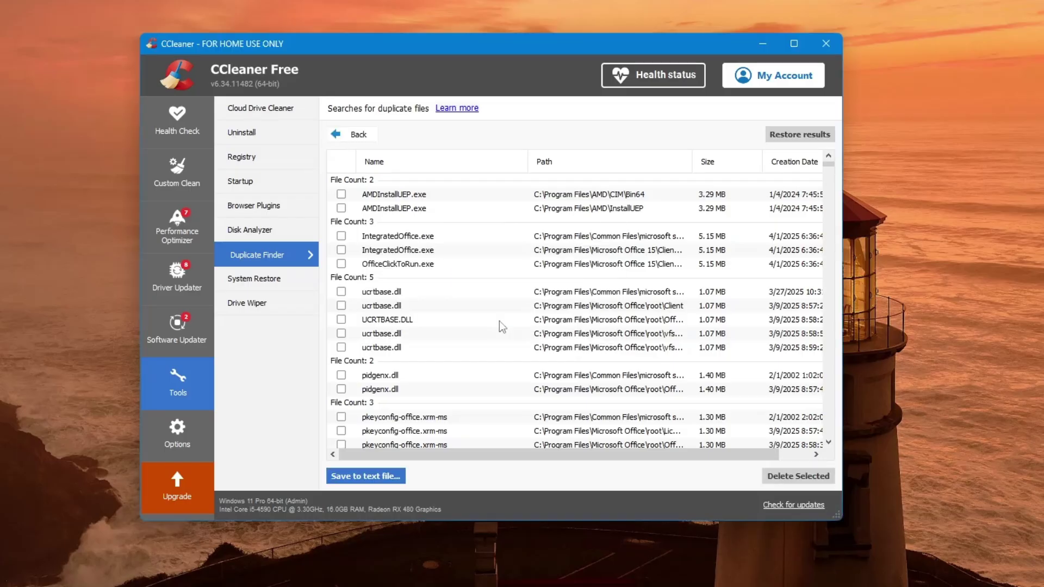
pyautogui.click(350, 135)
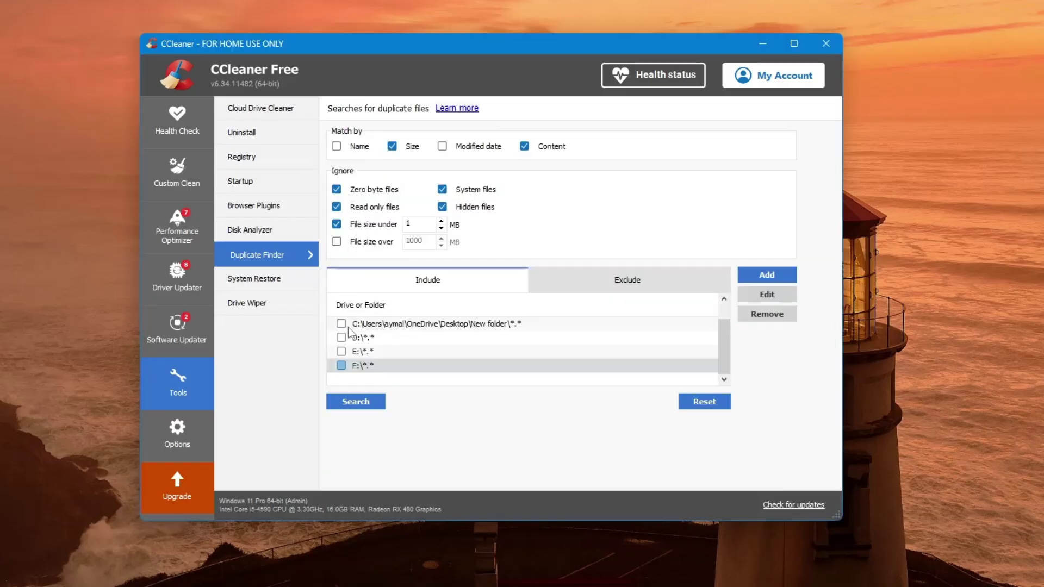
# - Add Desktop > New folder to the included locations via Add > Browse, confirming both dialogs
pyautogui.click(771, 280)
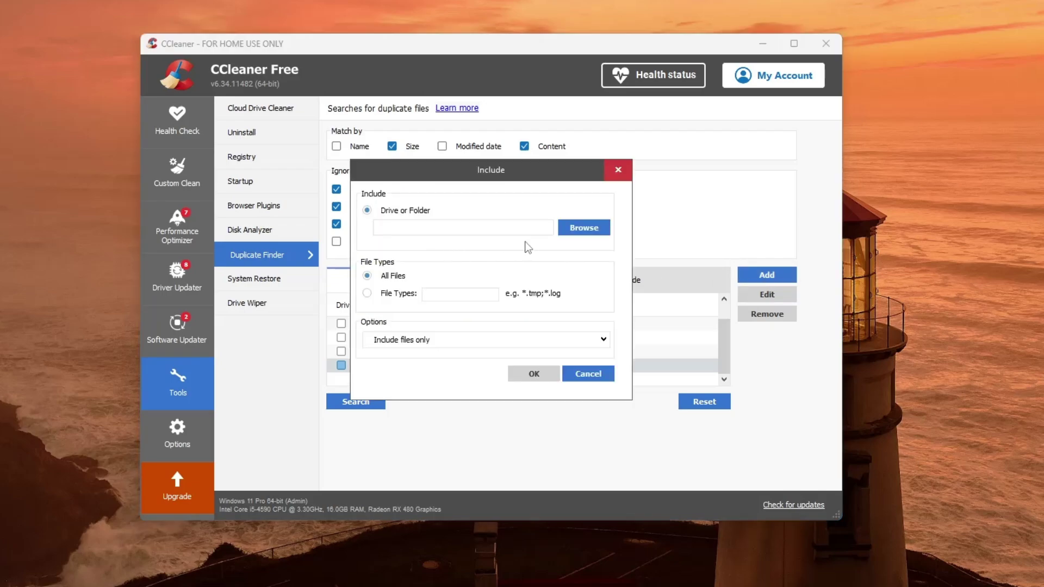
pyautogui.click(580, 227)
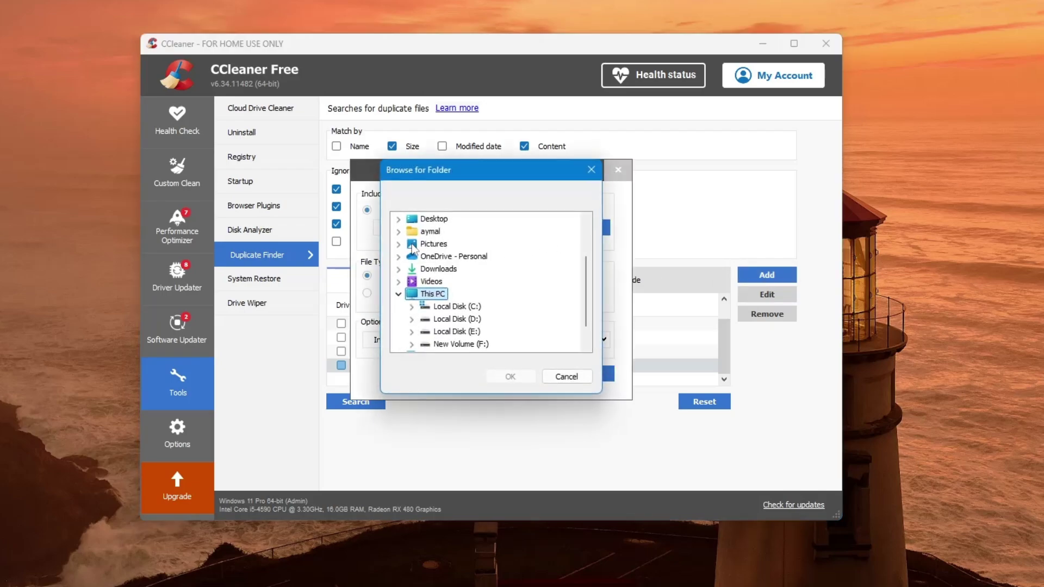
pyautogui.click(399, 231)
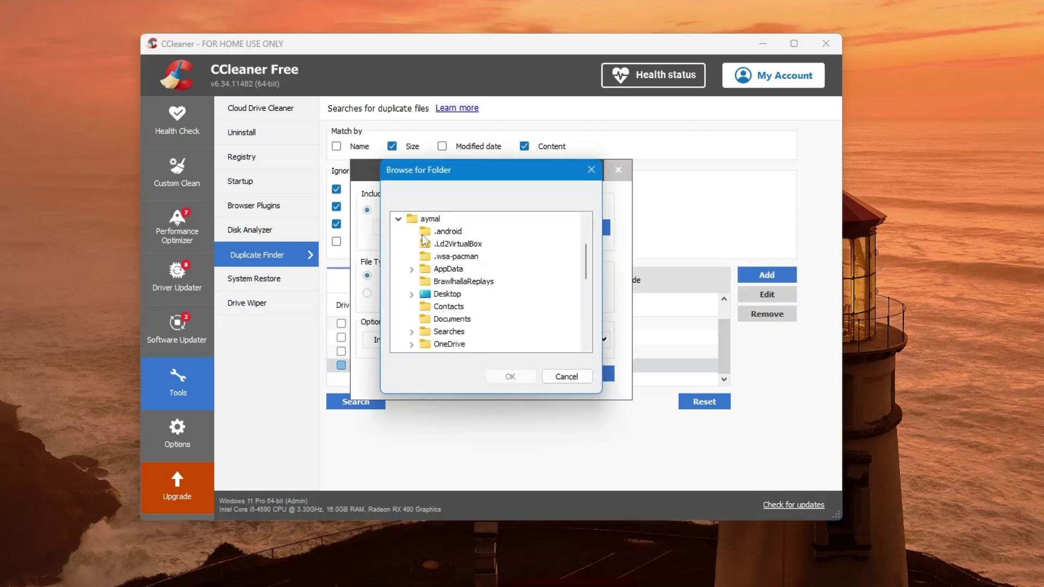
pyautogui.click(398, 219)
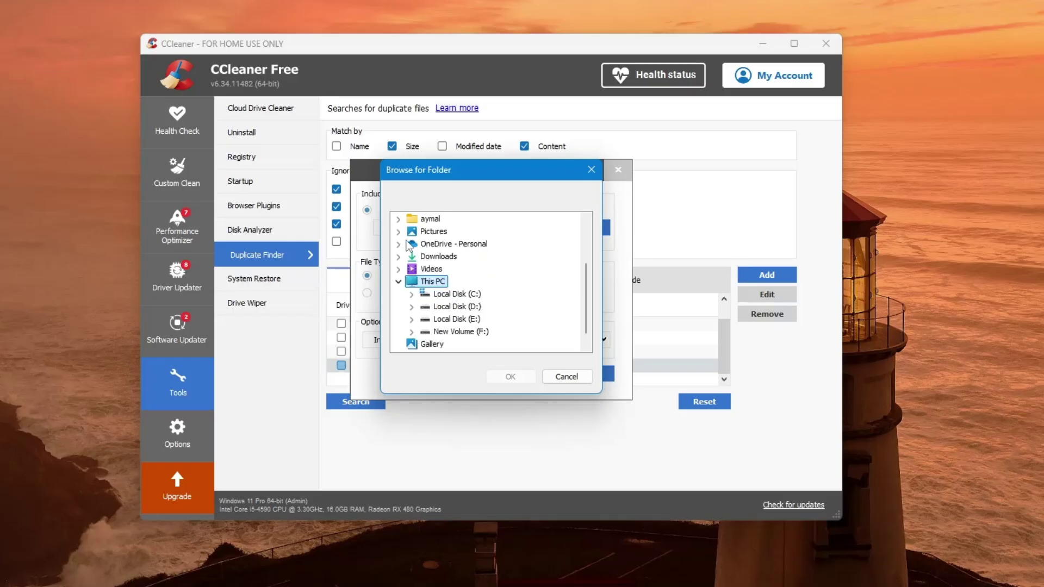
pyautogui.scroll(2, 407, 246)
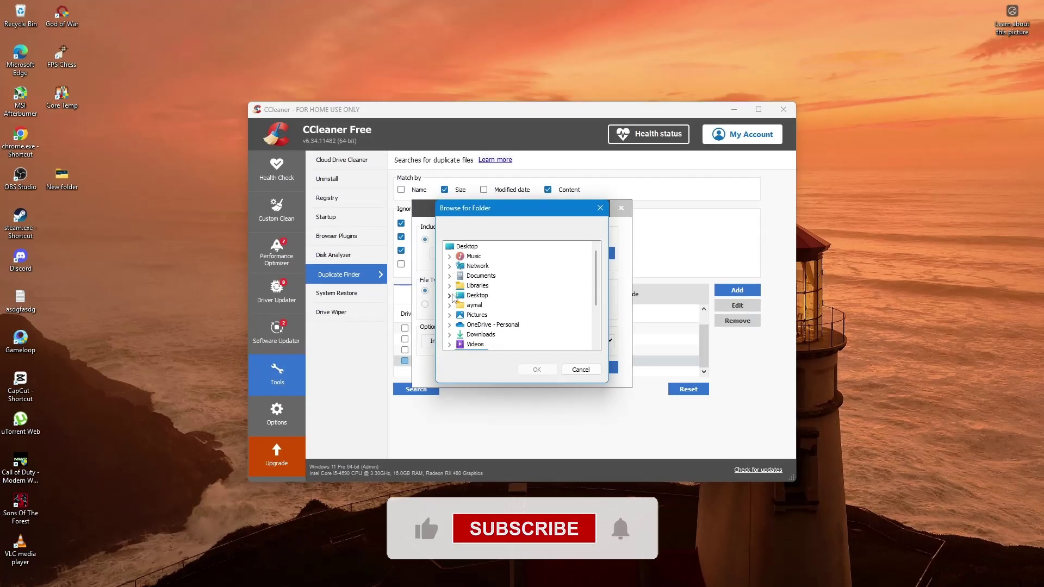
pyautogui.click(450, 295)
pyautogui.click(490, 305)
pyautogui.click(544, 370)
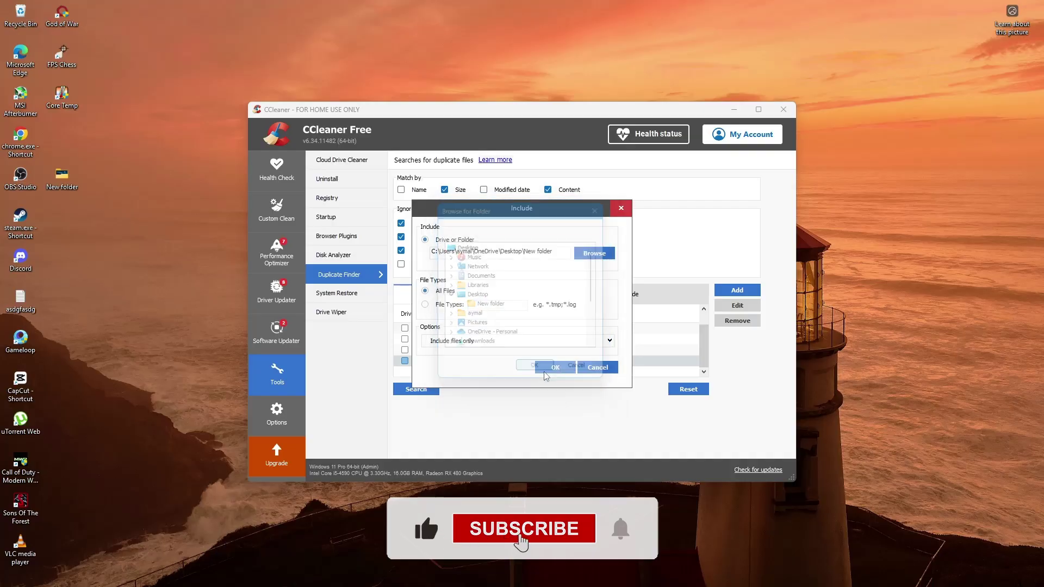
pyautogui.click(551, 367)
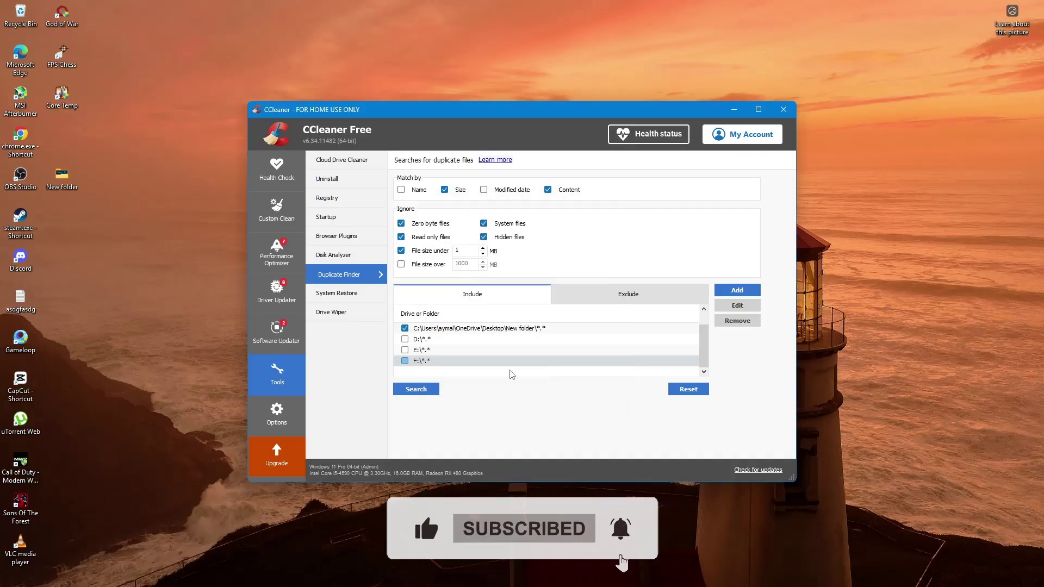